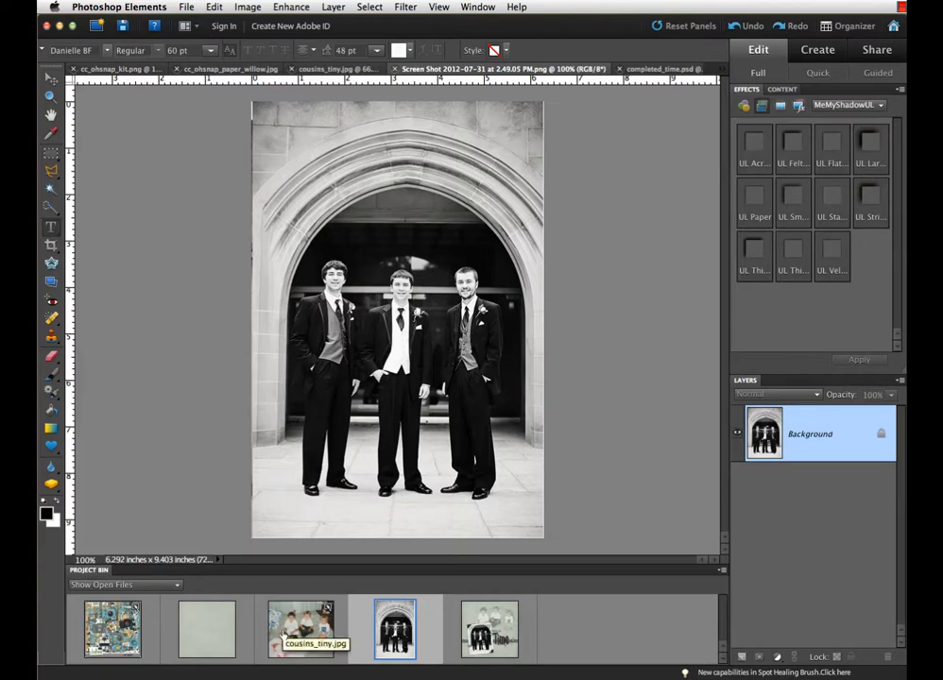
# Examine the three boys and the background in the cousins_tiny.jpg photo at several magnifications.
pyautogui.click(288, 633)
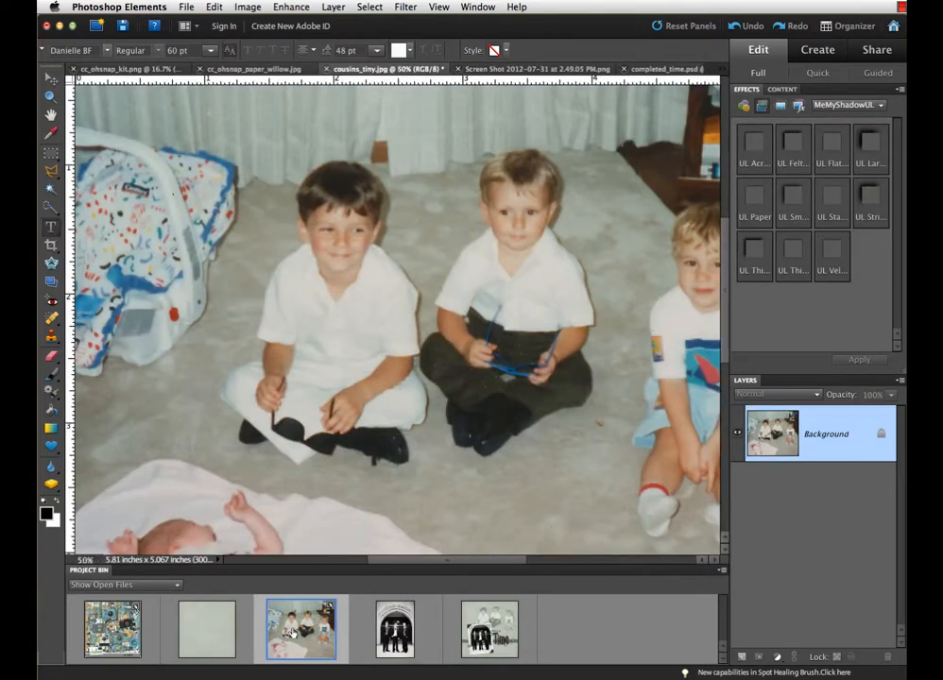
pyautogui.press('super+minus')
pyautogui.press('super+minus')
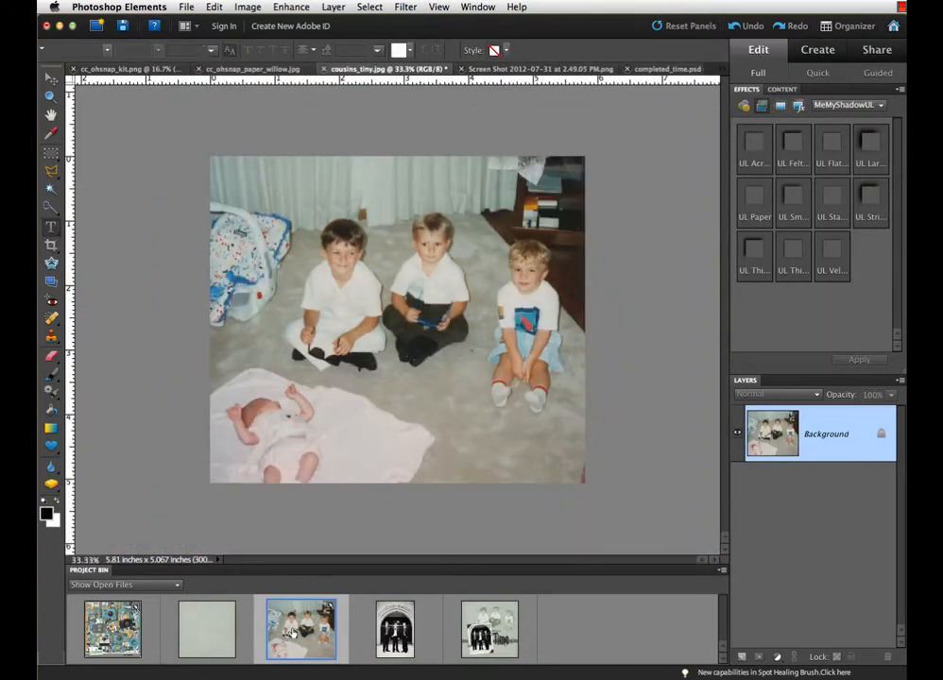
pyautogui.press('super+equal')
pyautogui.press('super+equal')
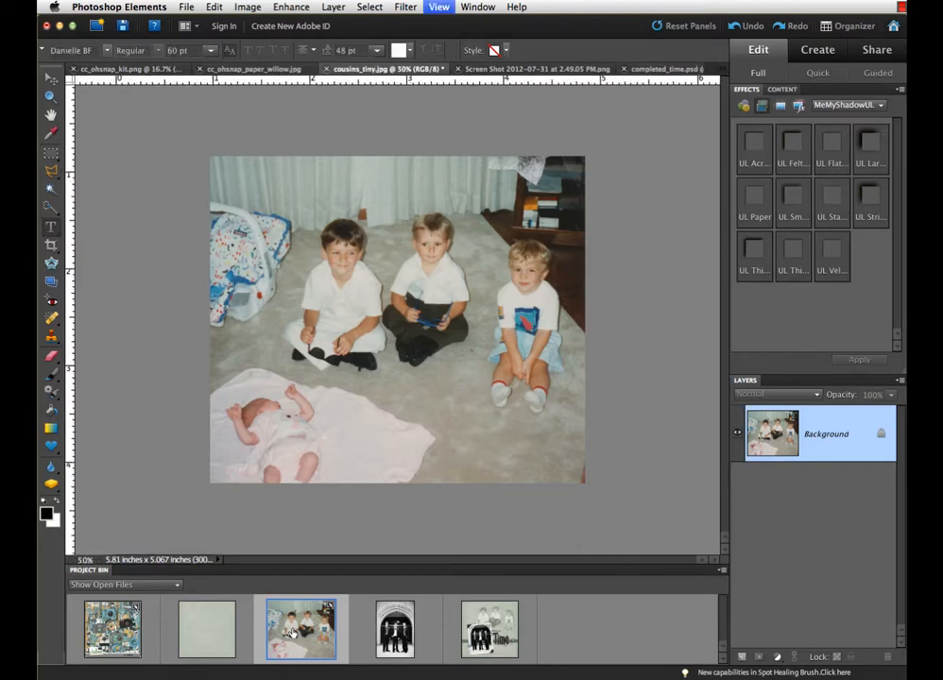
pyautogui.press('super+equal')
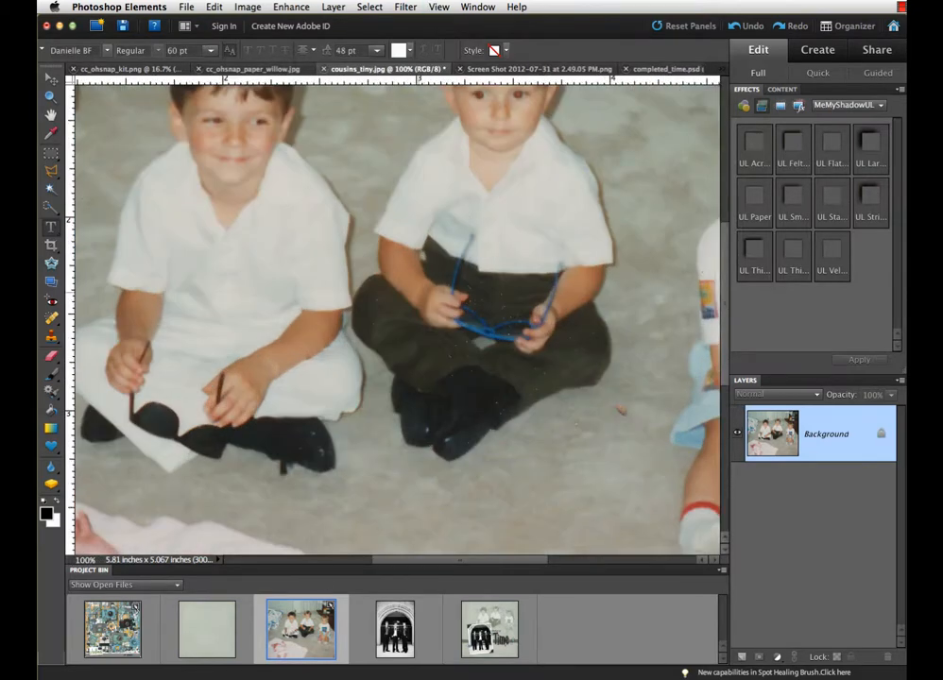
pyautogui.scroll(-5, 392, 317)
pyautogui.scroll(8, 392, 316)
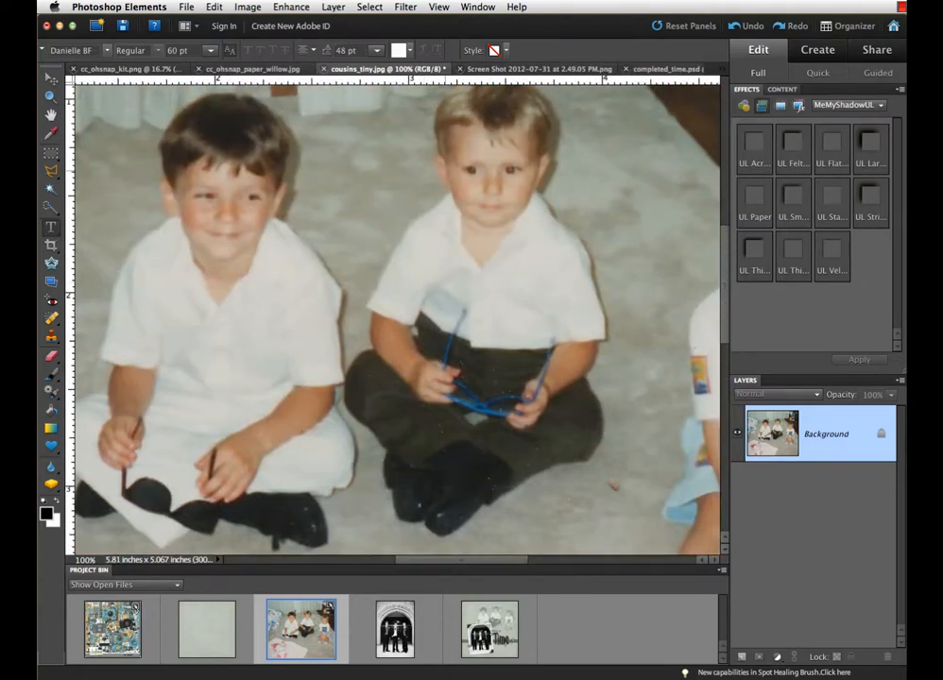
pyautogui.scroll(5, 392, 317)
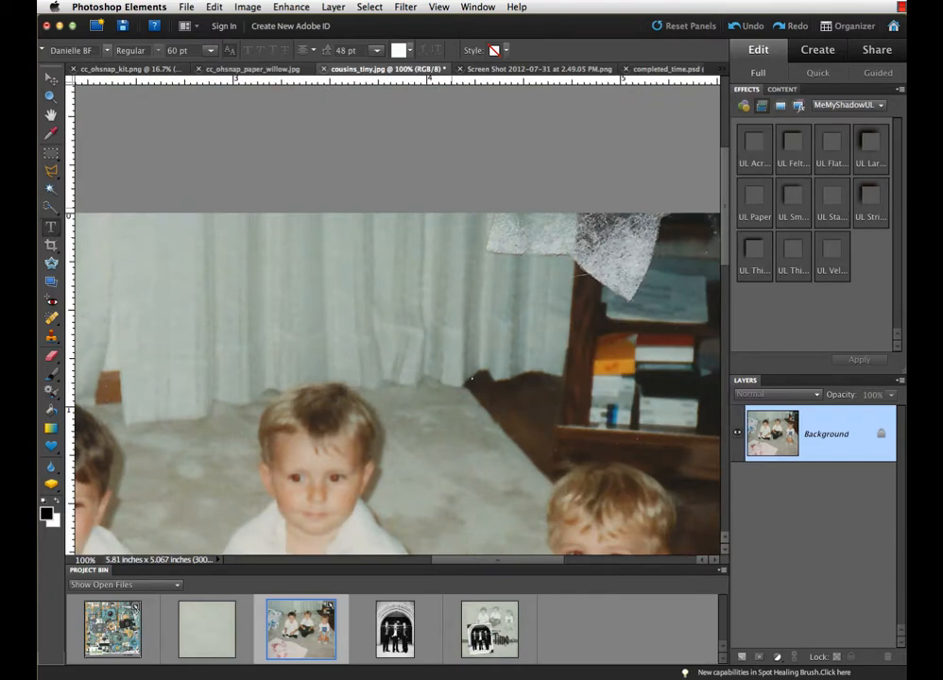
pyautogui.scroll(-5, 392, 316)
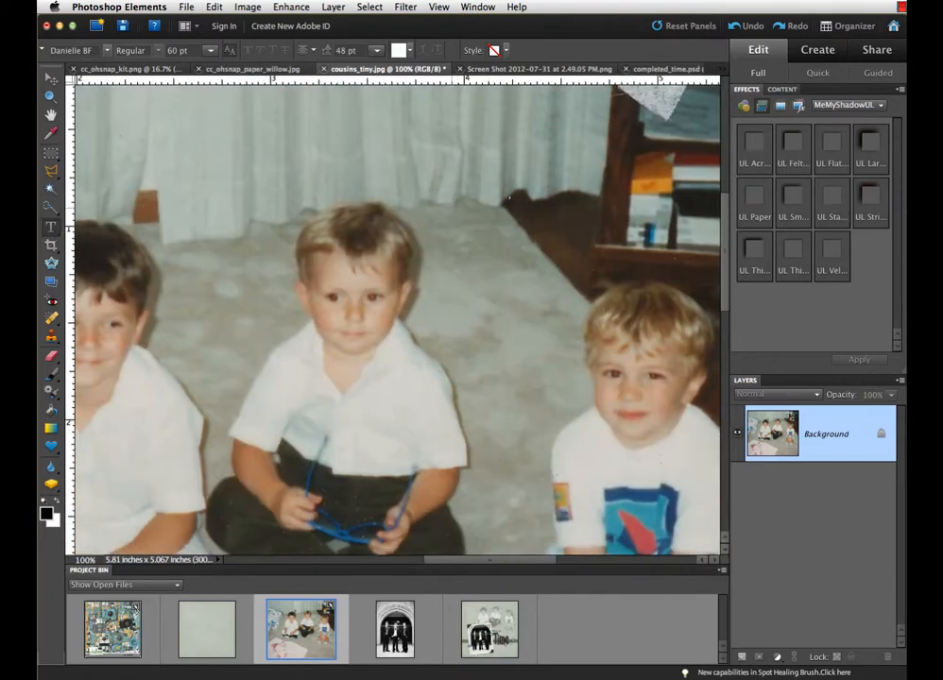
pyautogui.press('super+minus')
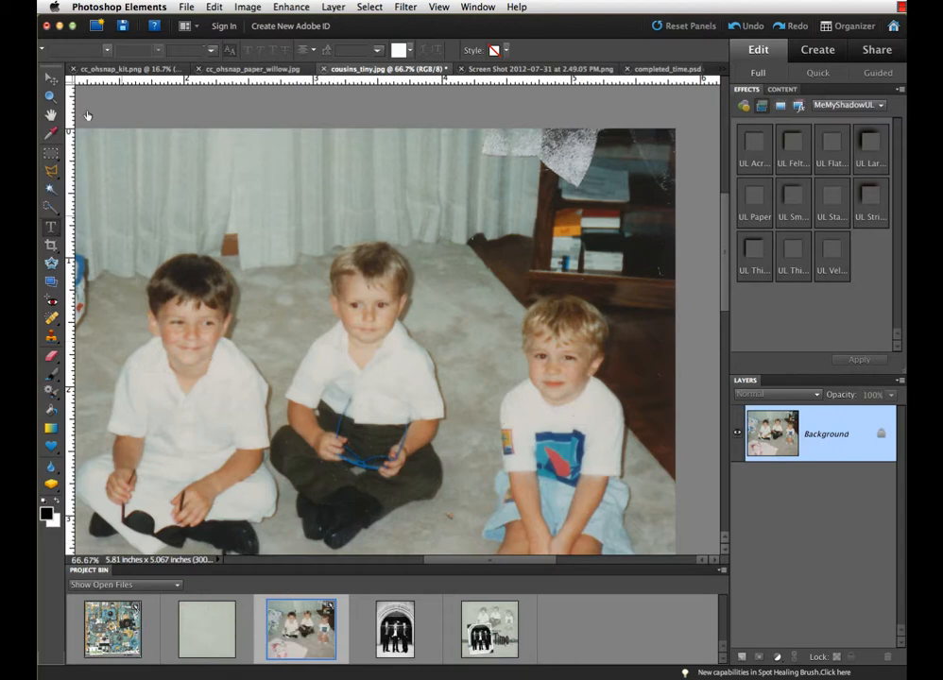
# Activate the Move tool and resize the cousins_tiny.jpg image to 110 percent with proportions constrained.
pyautogui.click(49, 79)
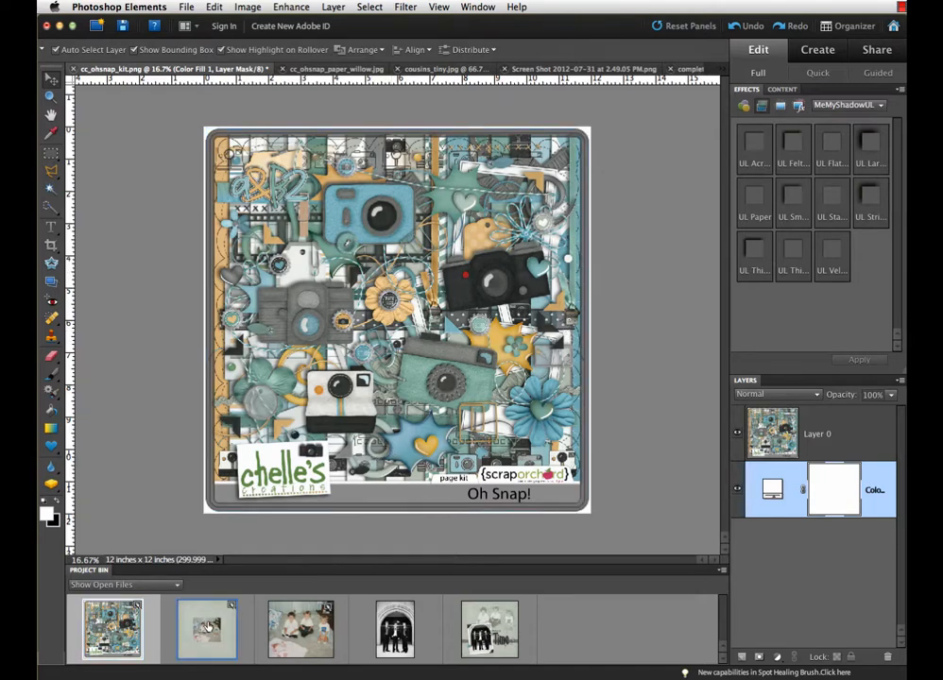
pyautogui.click(321, 635)
pyautogui.press('super+0')
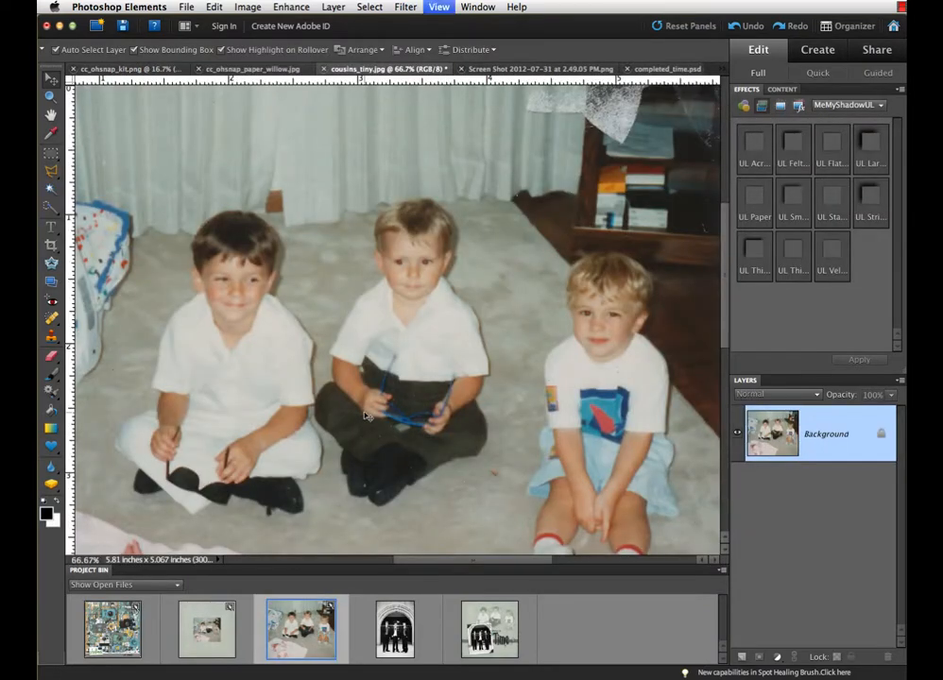
pyautogui.press('super+minus')
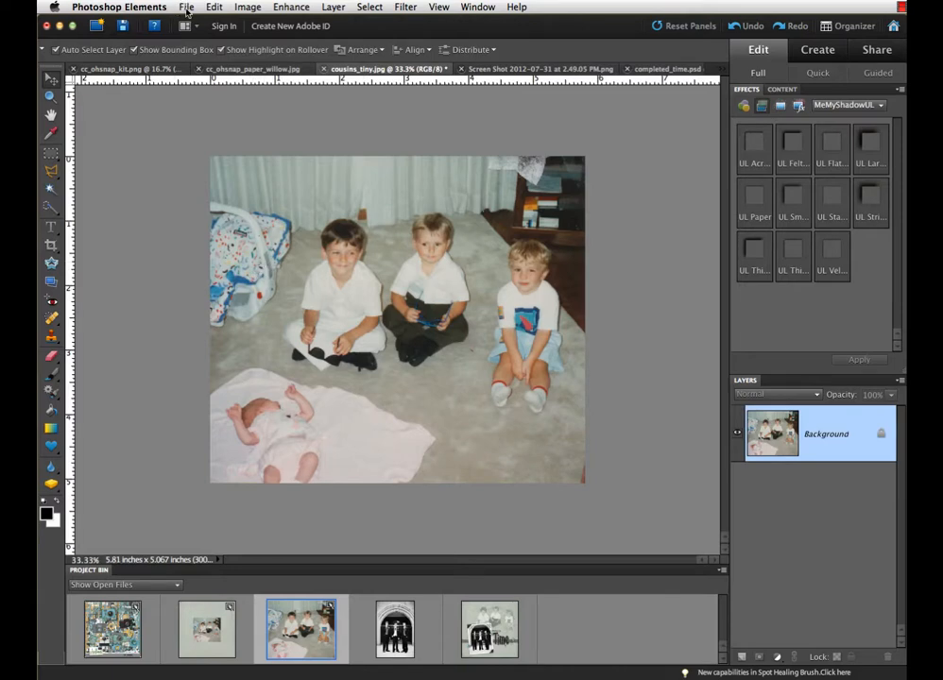
pyautogui.press('super+alt+i')
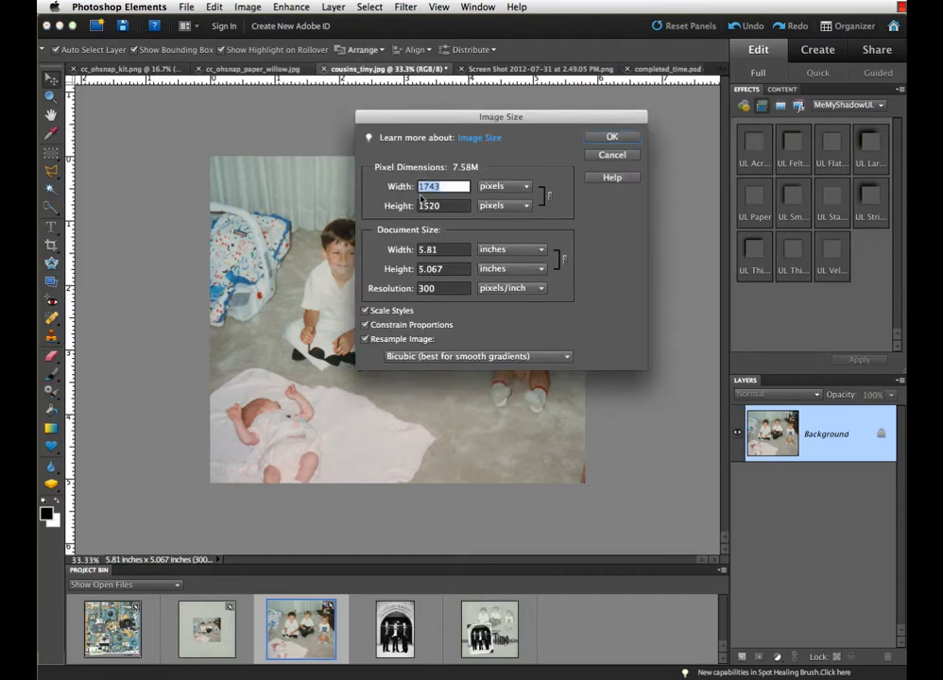
pyautogui.write('110')
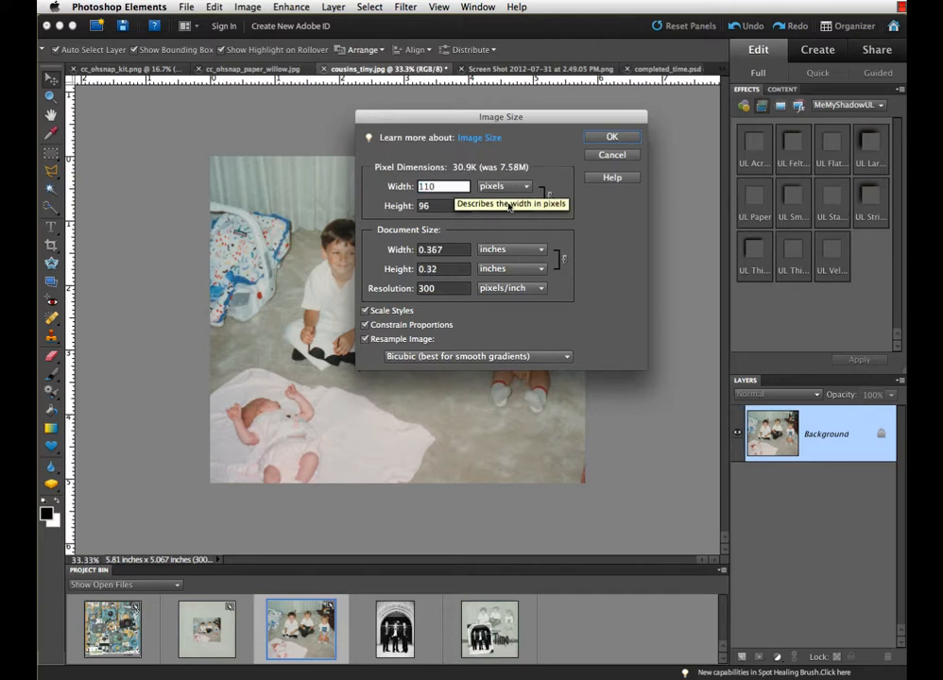
pyautogui.click(510, 186)
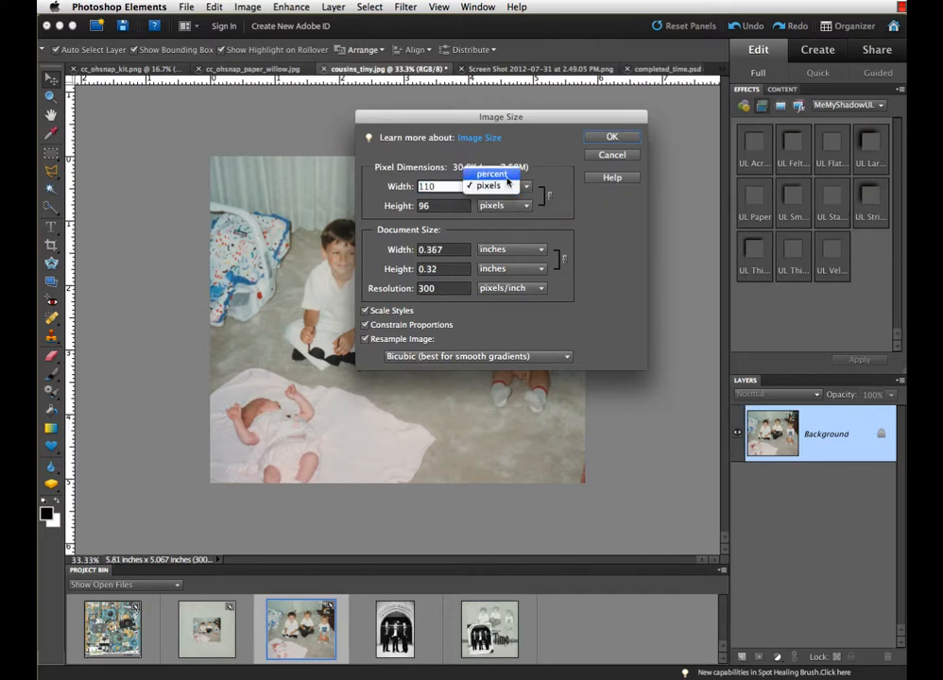
pyautogui.click(507, 177)
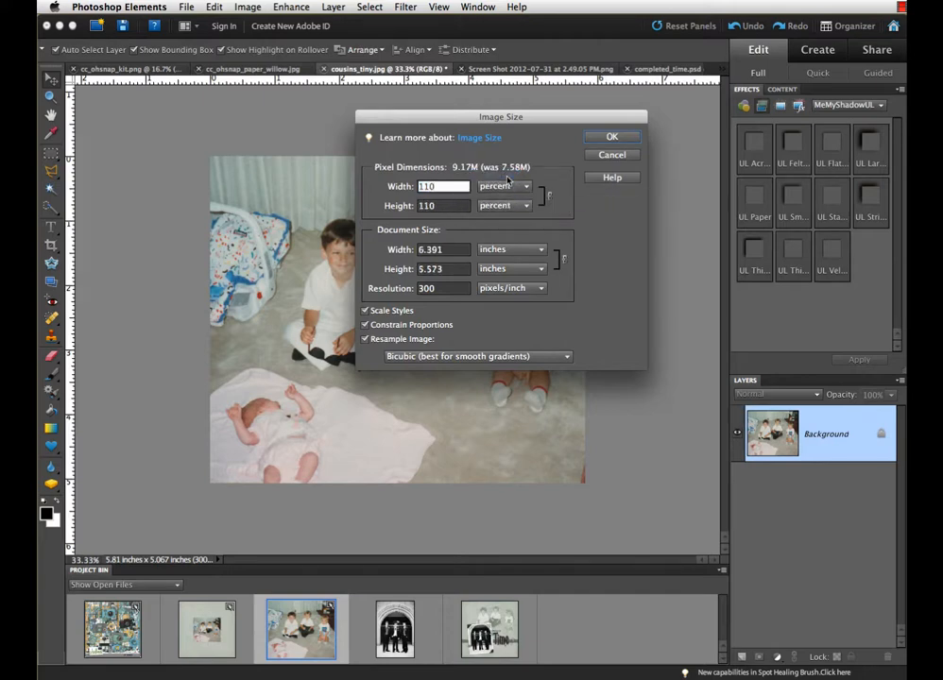
pyautogui.click(611, 136)
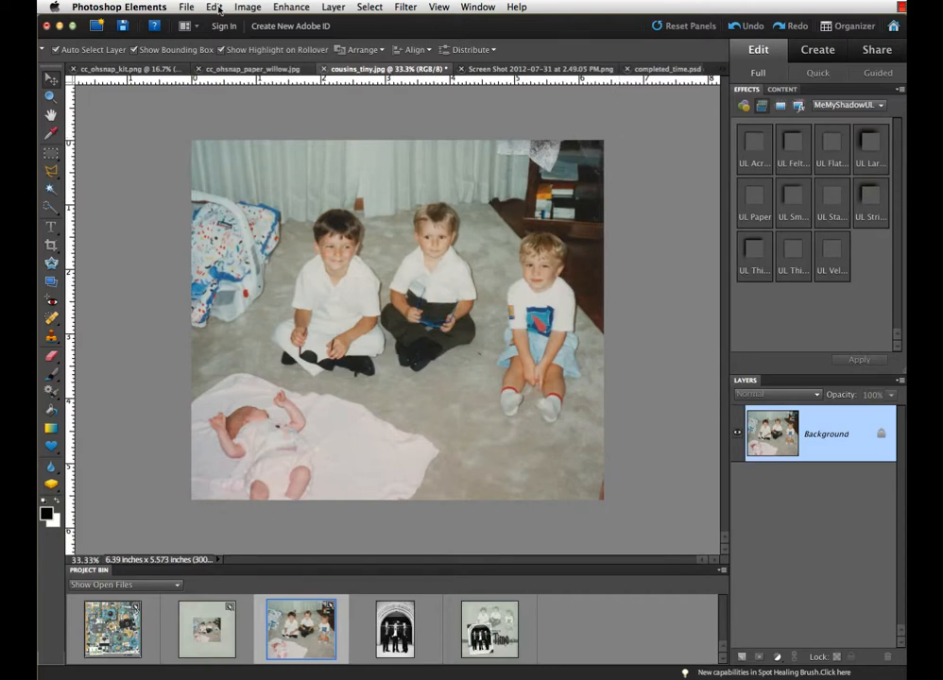
# Enlarge the cousins_tiny.jpg image a second time by resizing it to 110 percent of its current dimensions.
pyautogui.press('super+alt+i')
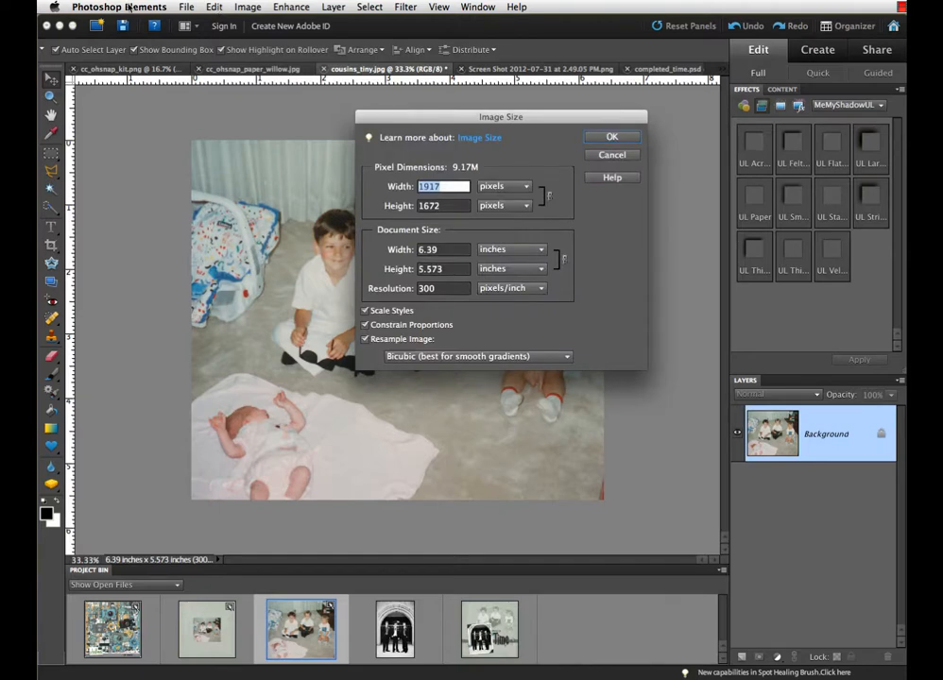
pyautogui.write('110')
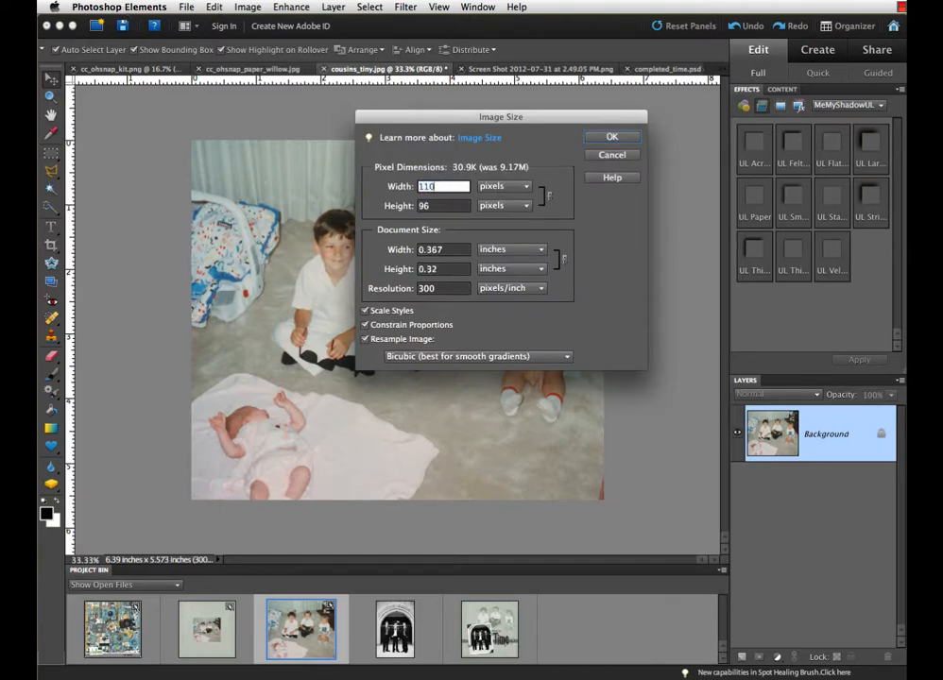
pyautogui.click(493, 187)
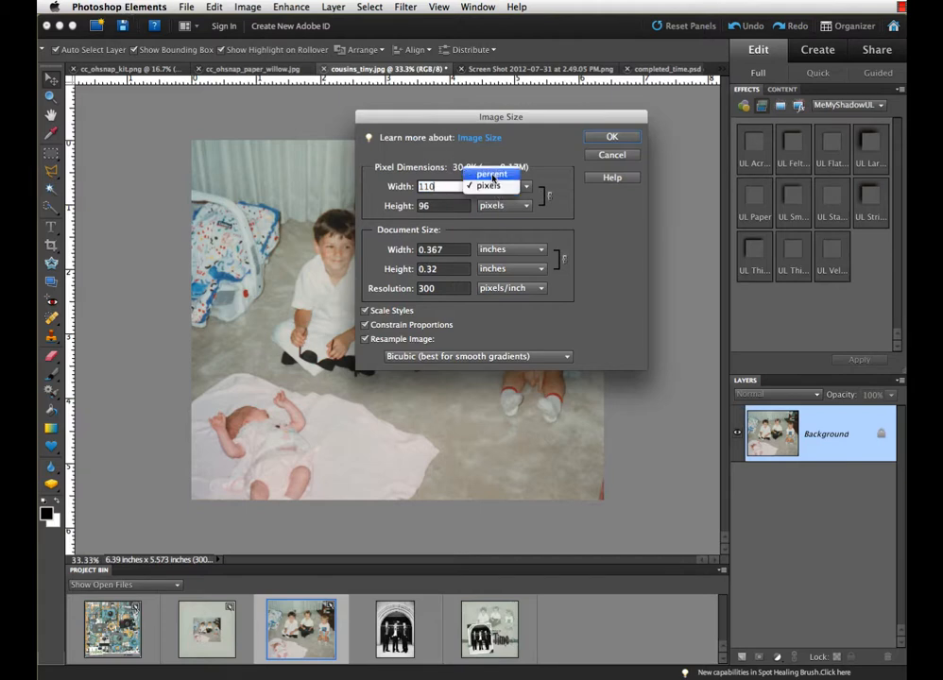
pyautogui.click(491, 176)
pyautogui.click(614, 137)
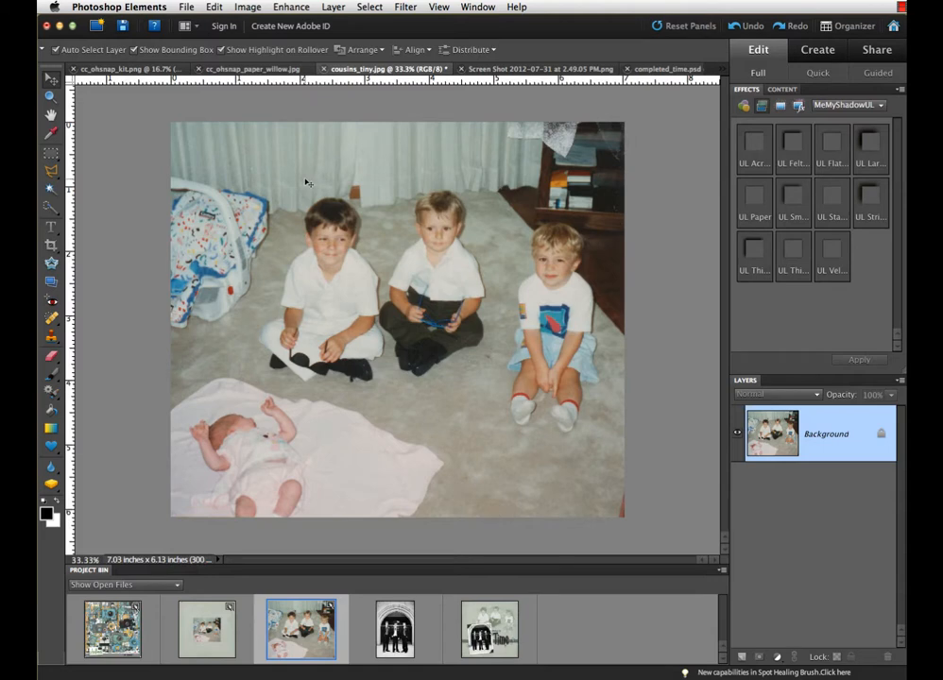
# Place the enlarged photo on the cc_ohsnap_paper_willow.jpg page and move it to the paper's upper-right area.
pyautogui.click(204, 644)
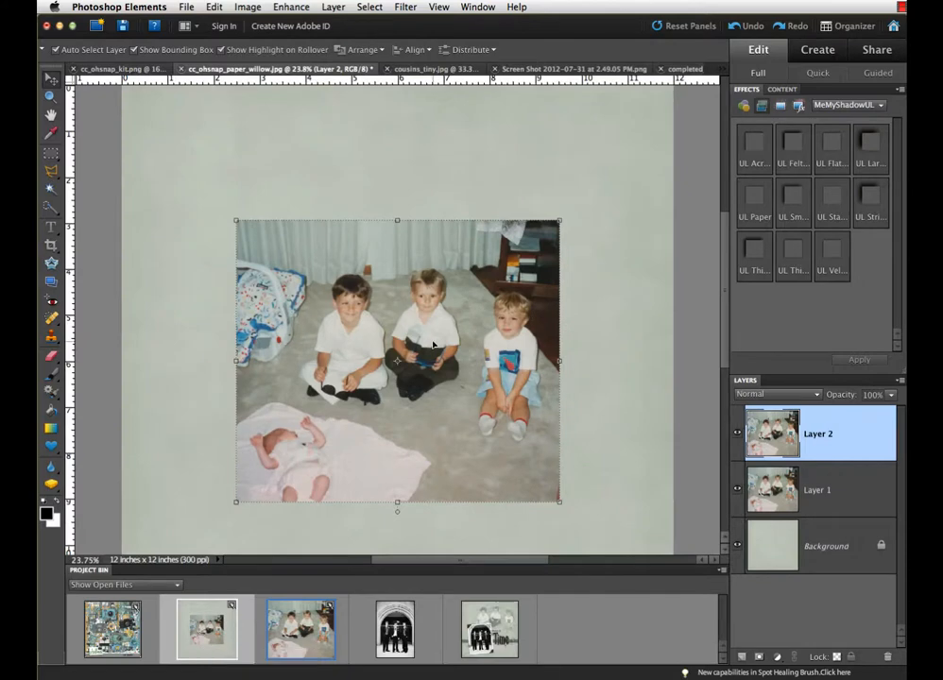
pyautogui.moveTo(439, 316); pyautogui.dragTo(510, 199)
# Delete Layer 1 with the smaller copy of the photo and make Layer 2 the active layer.
pyautogui.click(852, 496)
pyautogui.rightClick(855, 494)
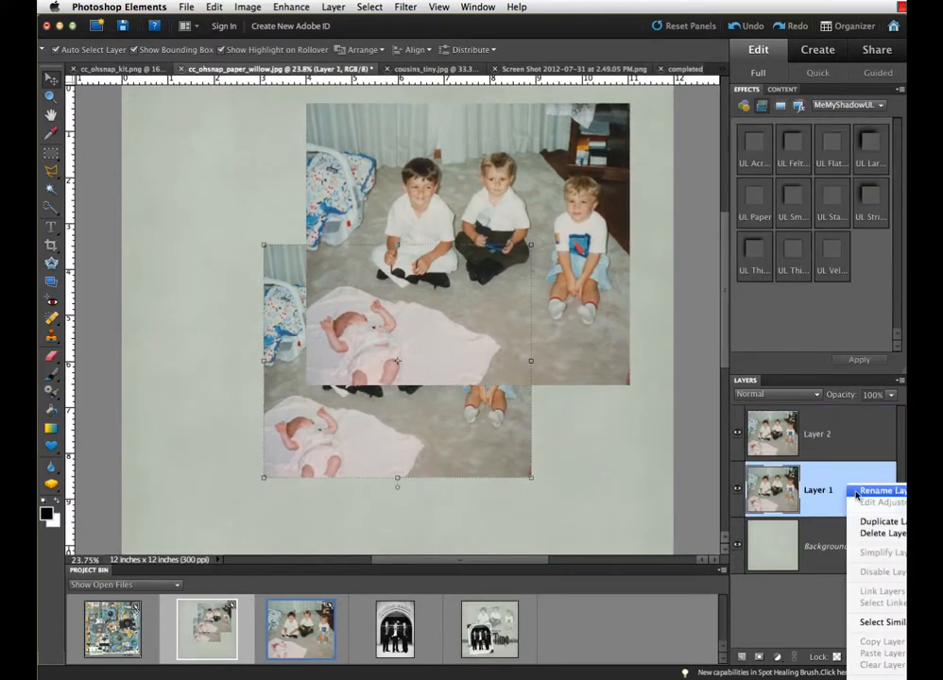
pyautogui.click(868, 534)
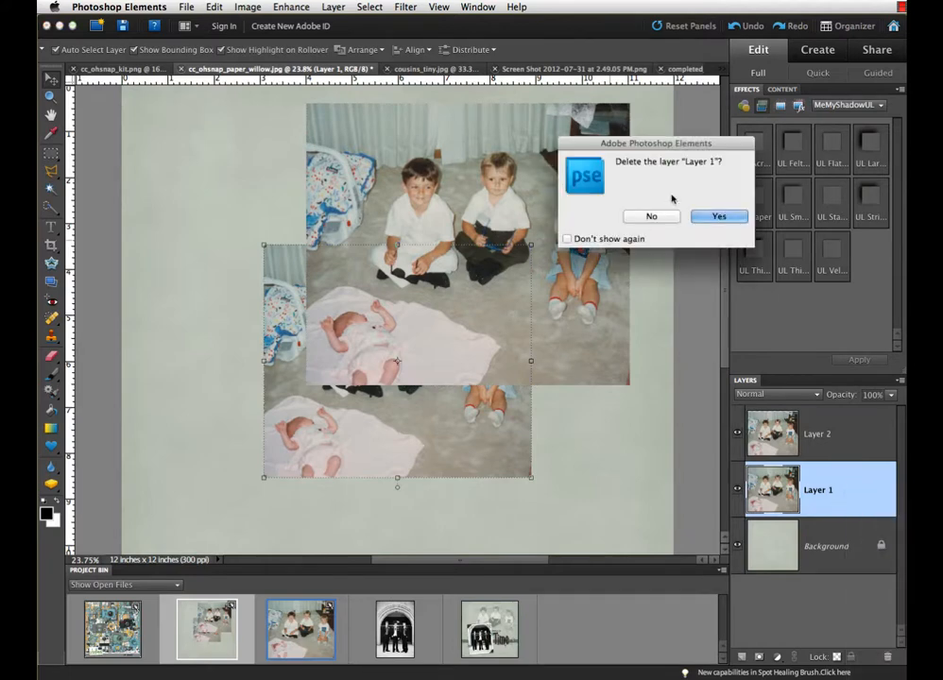
pyautogui.click(711, 216)
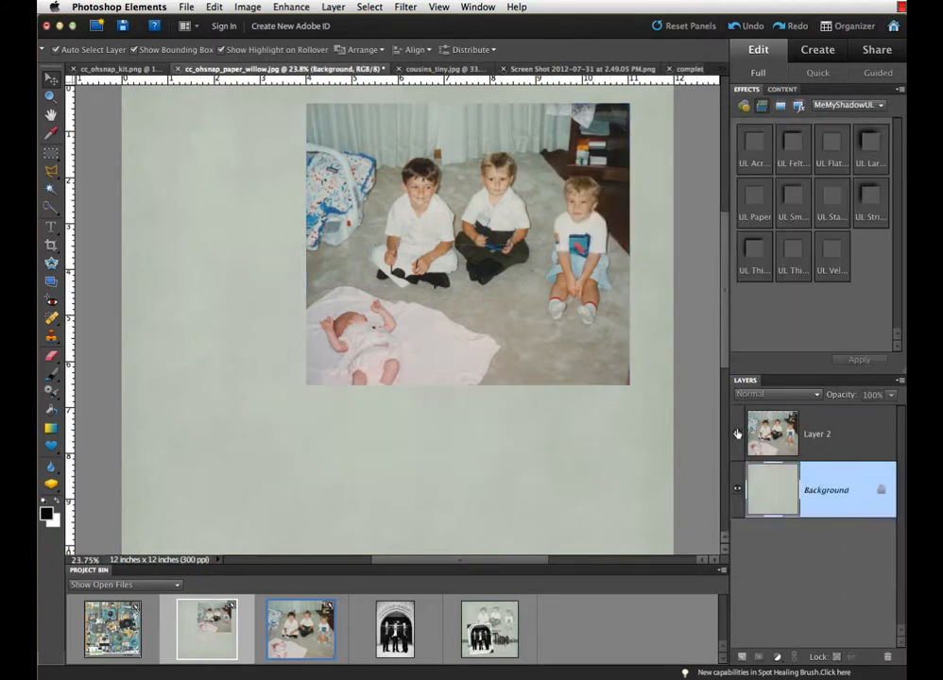
pyautogui.click(818, 437)
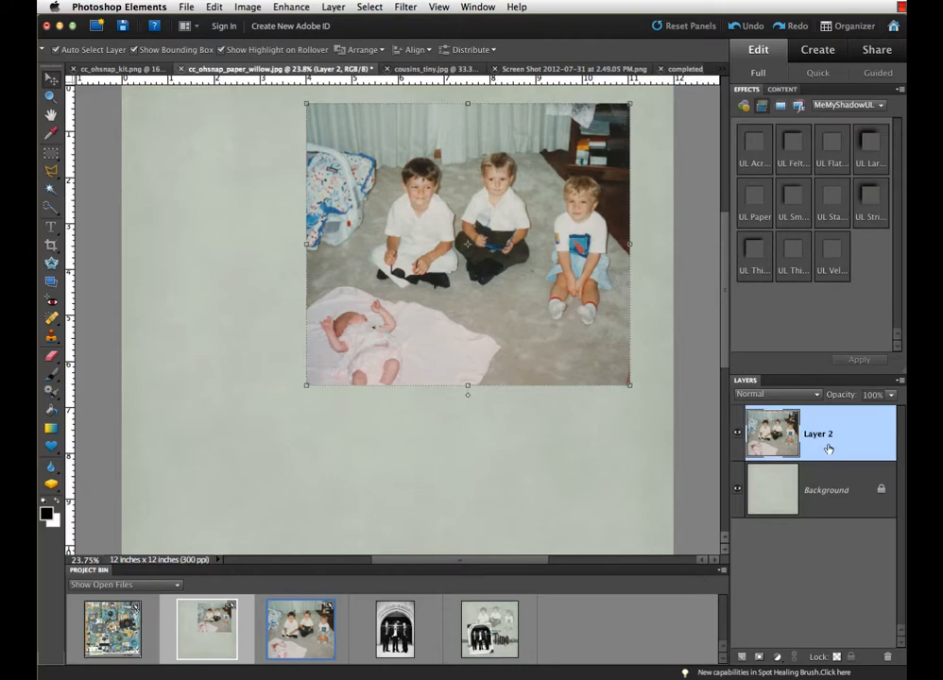
# Try the Multiply and Color Burn blend modes on the photo layer.
pyautogui.click(818, 395)
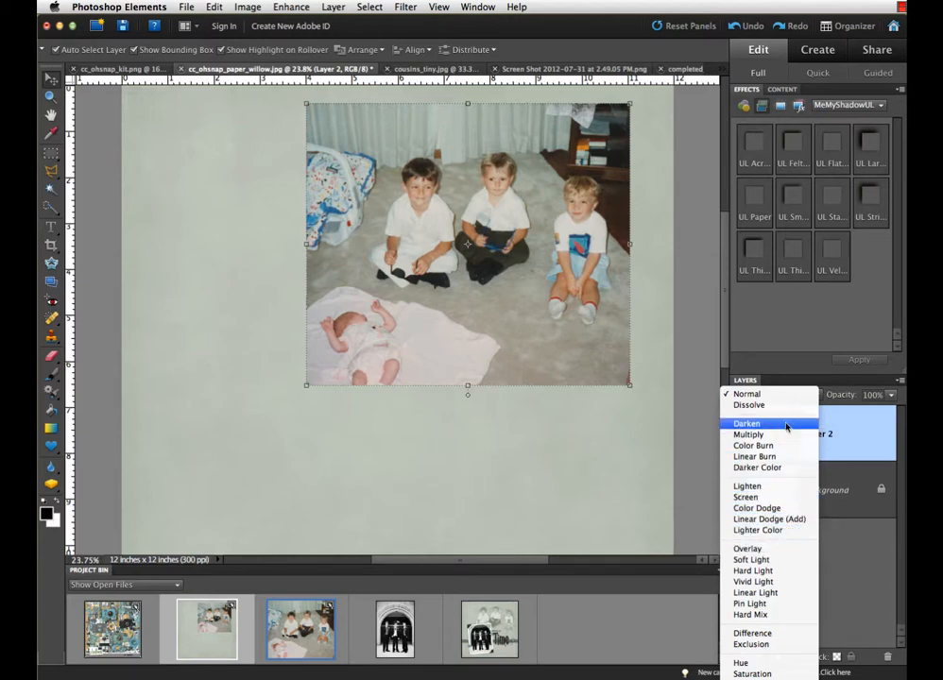
pyautogui.click(783, 436)
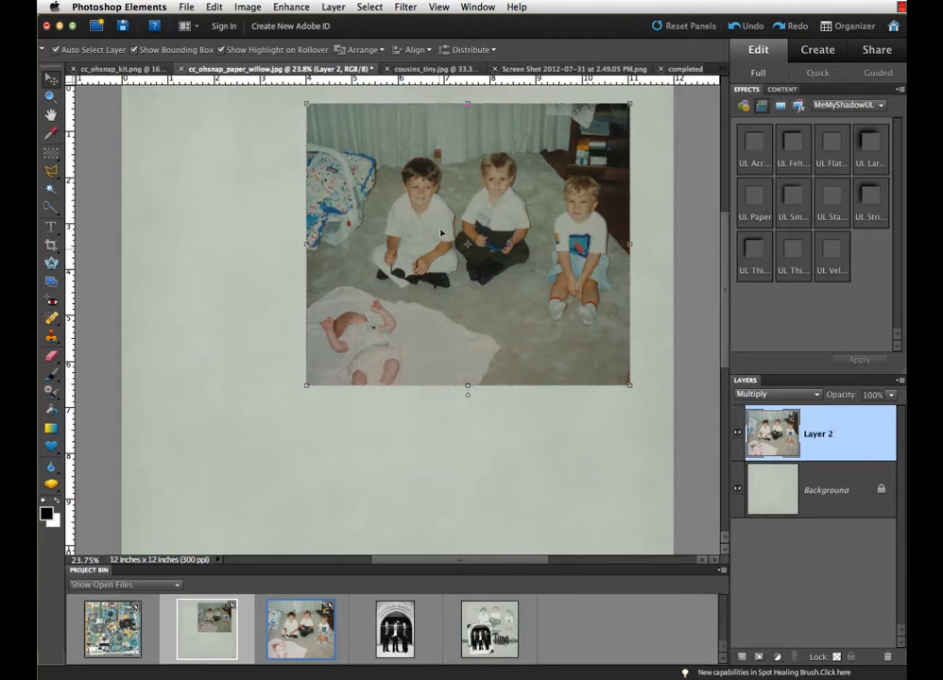
pyautogui.click(787, 395)
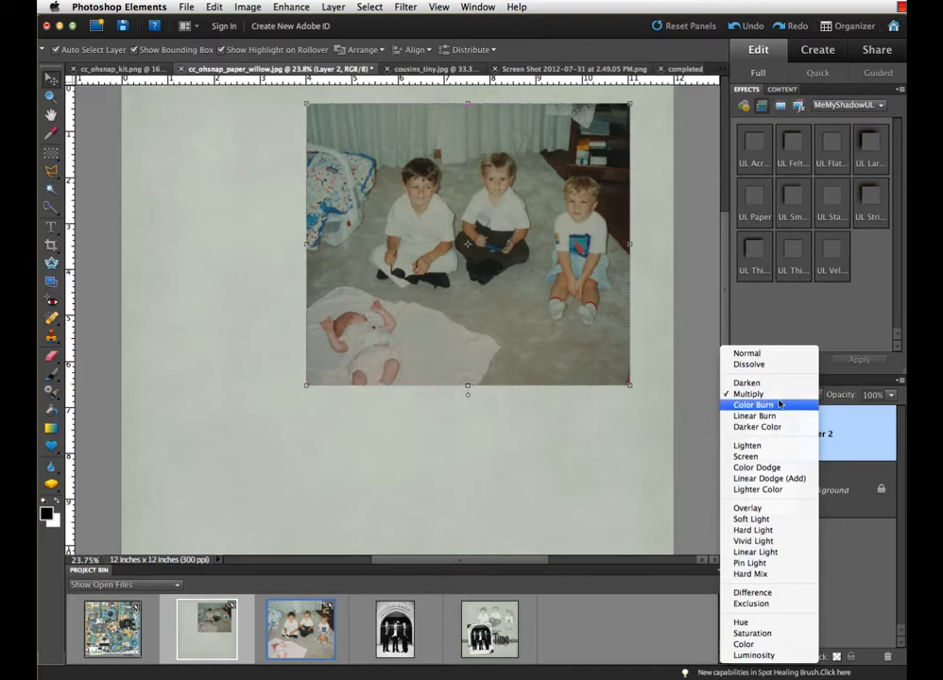
pyautogui.click(776, 405)
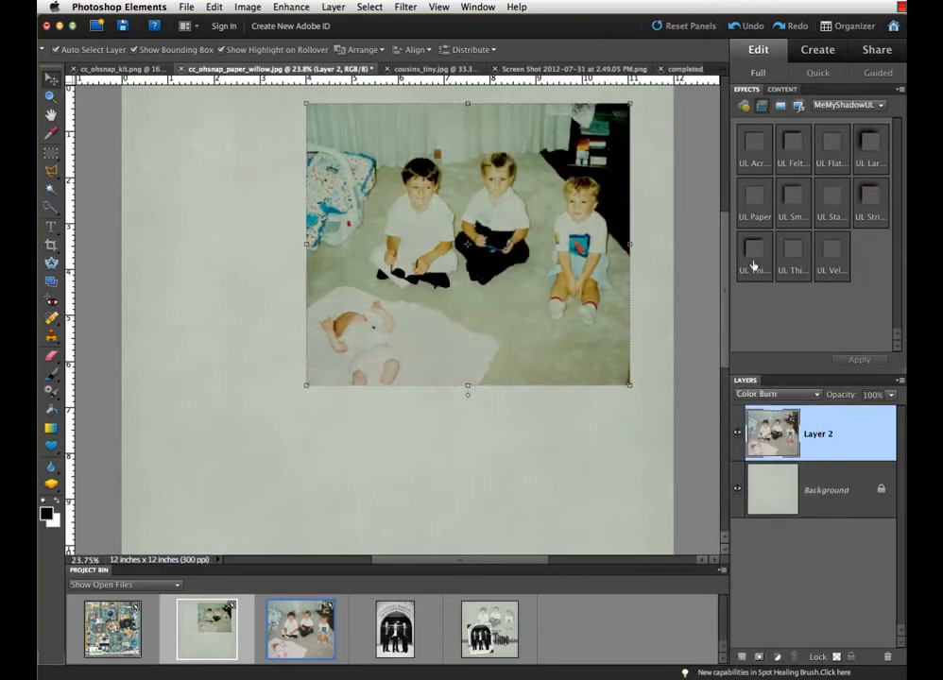
# Try the Screen and Soft Light blend modes on the photo layer.
pyautogui.click(799, 394)
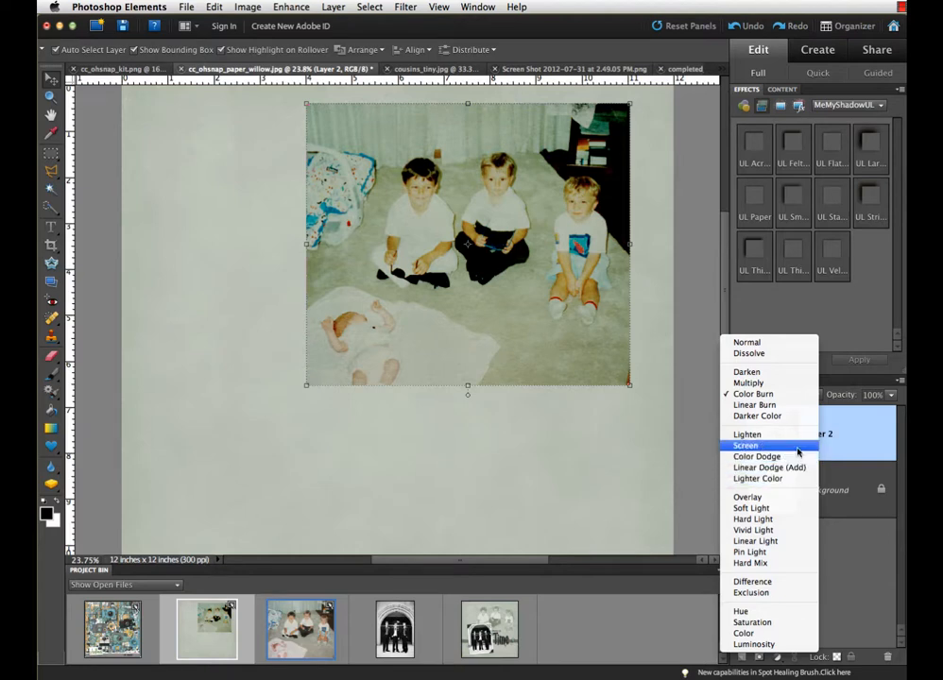
pyautogui.press('Escape')
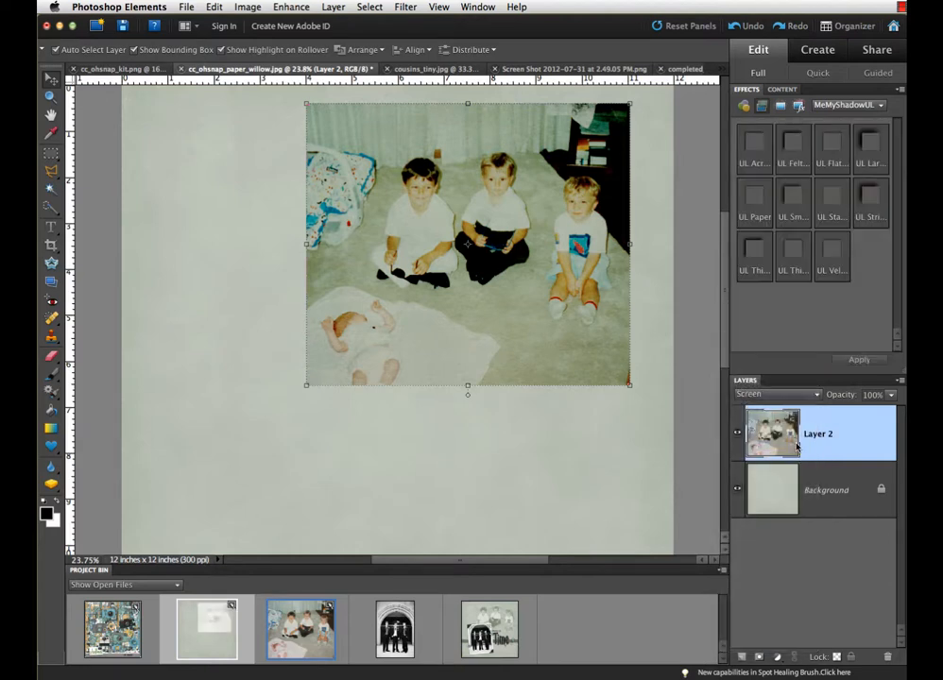
pyautogui.click(816, 395)
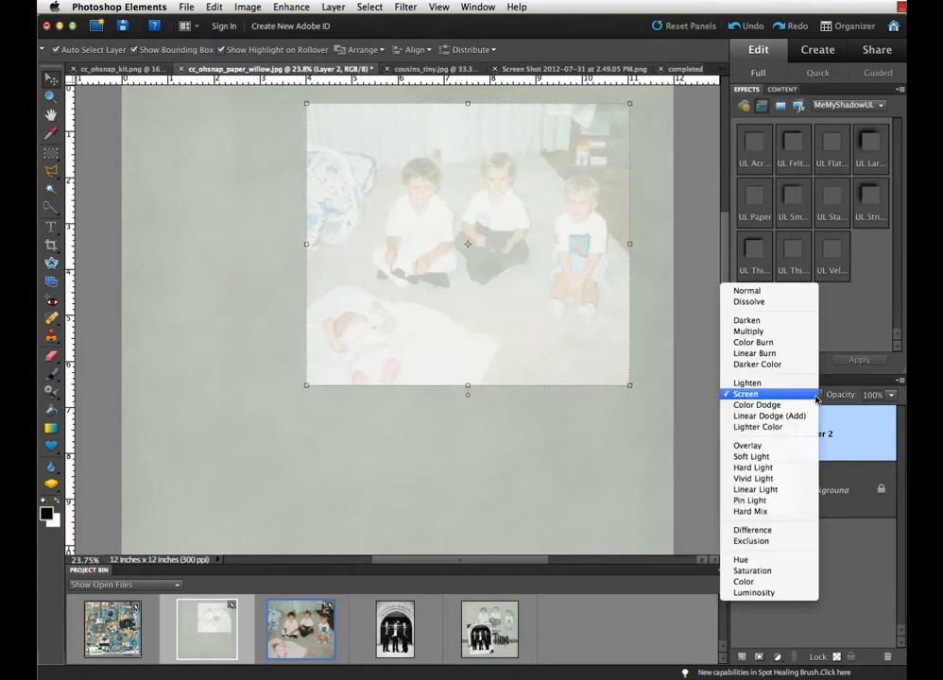
pyautogui.click(802, 458)
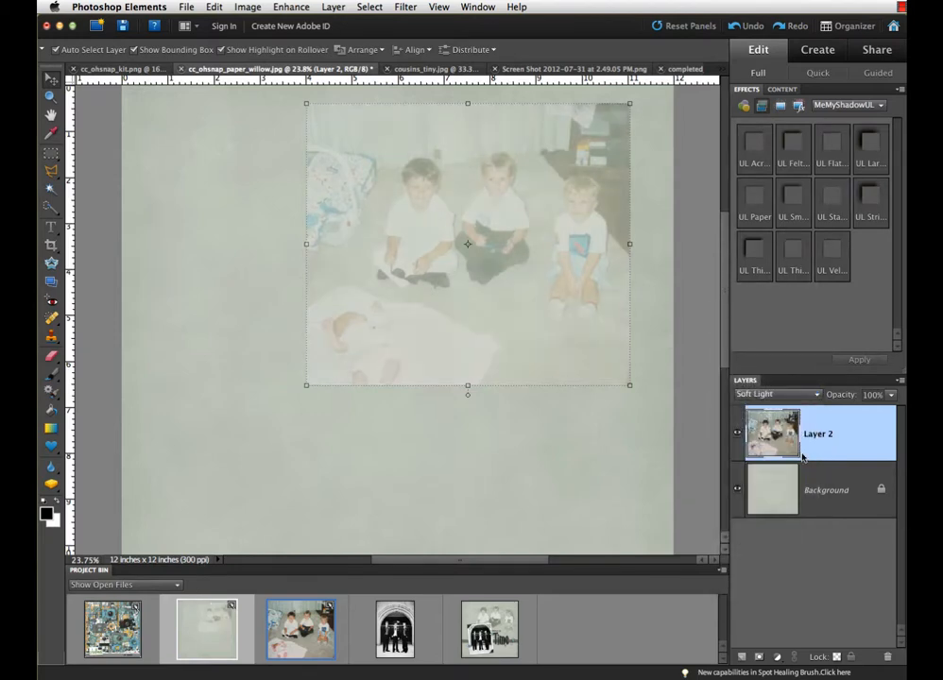
# Set the photo layer's blend mode to Overlay.
pyautogui.click(810, 396)
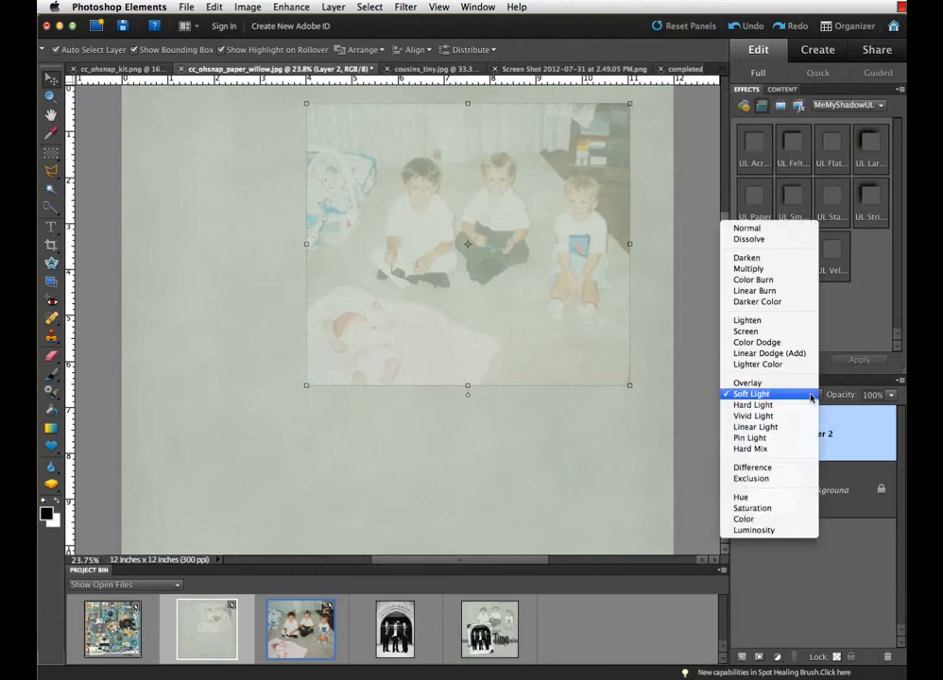
pyautogui.click(800, 384)
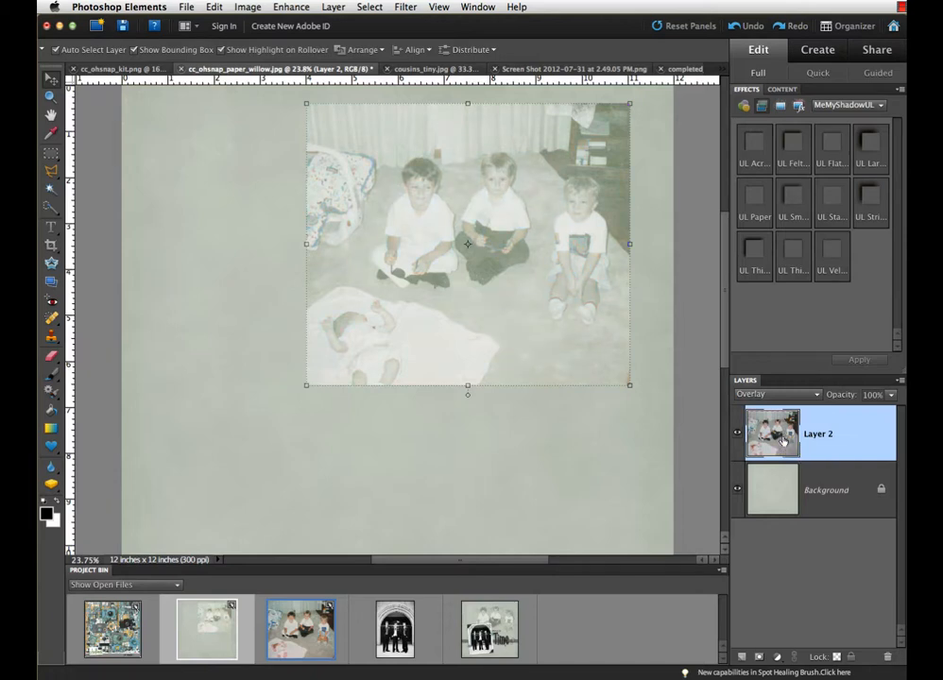
# Remove the color from the photo layer and erase everything around the three seated children with a soft round 500 px Eraser.
pyautogui.press('super+shift+u')
pyautogui.click(52, 357)
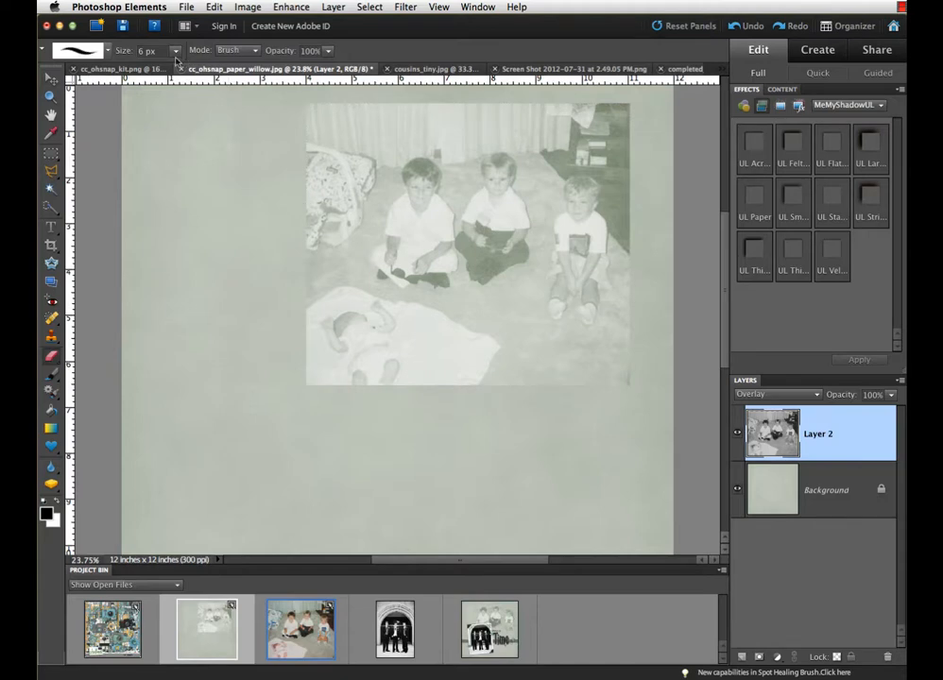
pyautogui.click(86, 48)
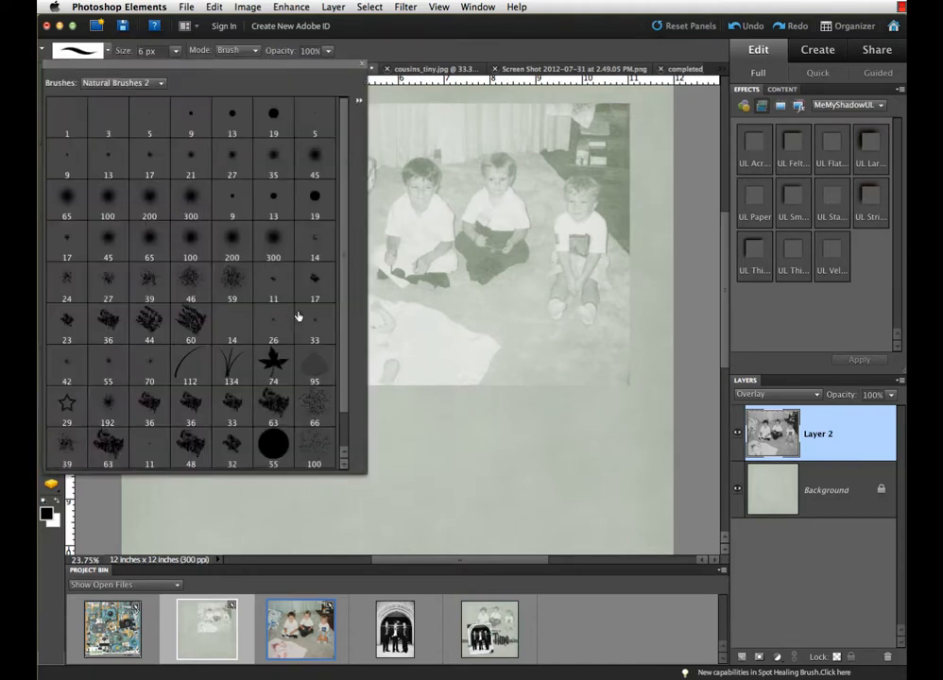
pyautogui.click(273, 243)
pyautogui.click(611, 350)
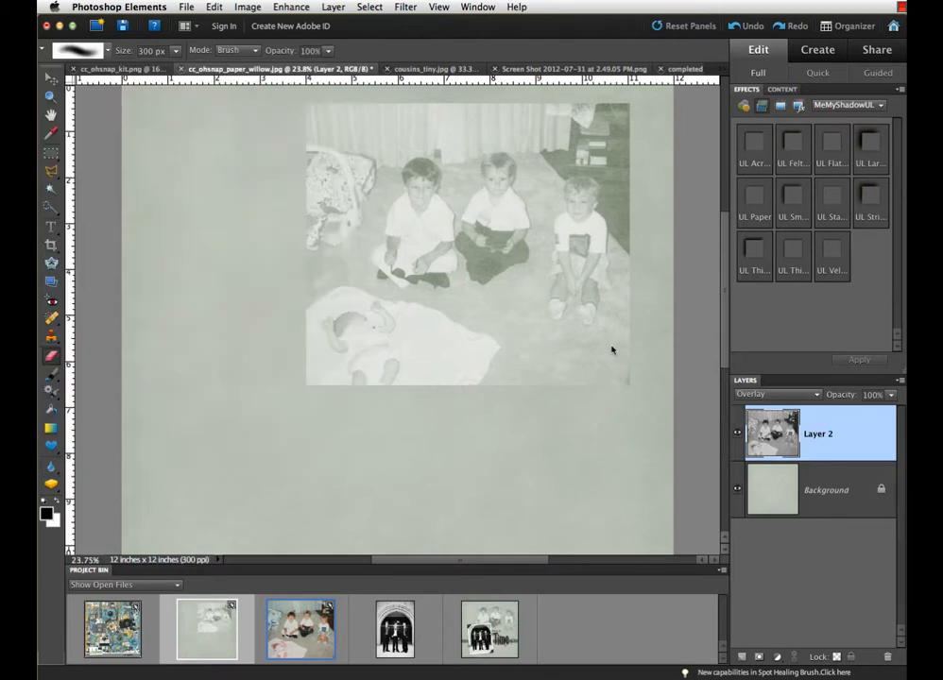
pyautogui.press(']')
pyautogui.press(']')
pyautogui.press(']')
pyautogui.press(']')
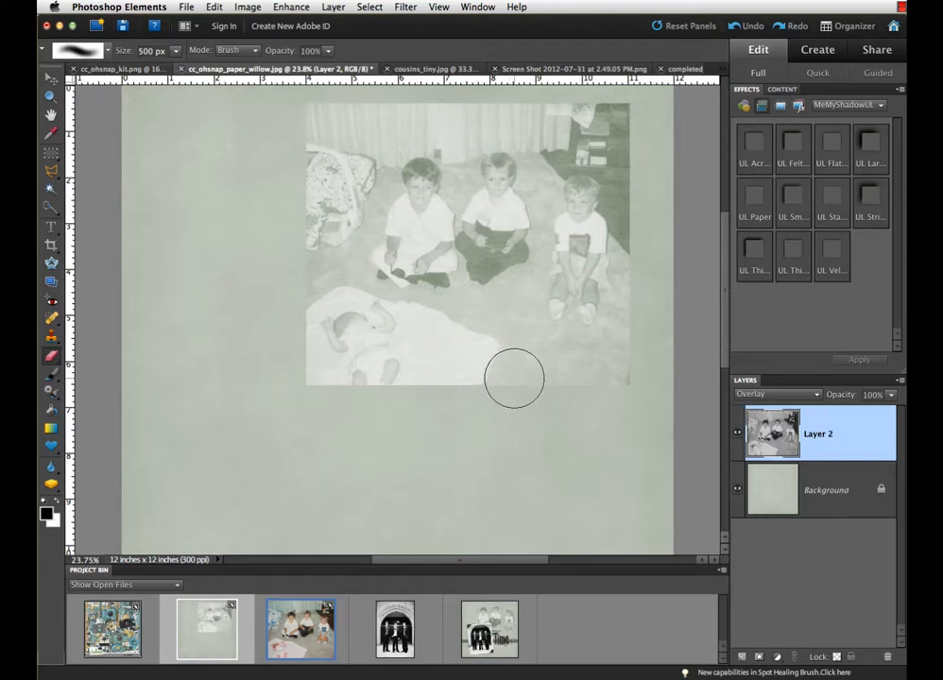
pyautogui.moveTo(514, 377)
pyautogui.mouseDown()
pyautogui.moveTo(301, 281)
pyautogui.moveTo(401, 335)
pyautogui.moveTo(528, 339)
pyautogui.moveTo(543, 380)
pyautogui.moveTo(335, 368)
pyautogui.moveTo(275, 345)
pyautogui.moveTo(407, 378)
pyautogui.moveTo(291, 332)
pyautogui.moveTo(530, 384)
pyautogui.moveTo(627, 376)
pyautogui.moveTo(644, 296)
pyautogui.moveTo(635, 139)
pyautogui.moveTo(595, 102)
pyautogui.moveTo(528, 98)
pyautogui.moveTo(434, 97)
pyautogui.moveTo(295, 116)
pyautogui.moveTo(304, 242)
pyautogui.moveTo(341, 124)
pyautogui.moveTo(343, 161)
pyautogui.moveTo(318, 228)
pyautogui.moveTo(355, 153)
pyautogui.moveTo(327, 250)
pyautogui.moveTo(349, 146)
pyautogui.moveTo(389, 113)
pyautogui.moveTo(453, 108)
pyautogui.moveTo(437, 113)
pyautogui.moveTo(452, 130)
pyautogui.moveTo(544, 104)
pyautogui.moveTo(496, 114)
pyautogui.moveTo(551, 115)
pyautogui.moveTo(592, 132)
pyautogui.moveTo(623, 153)
pyautogui.moveTo(592, 139)
pyautogui.moveTo(553, 142)
pyautogui.moveTo(588, 137)
pyautogui.moveTo(635, 171)
pyautogui.moveTo(636, 188)
pyautogui.moveTo(623, 161)
pyautogui.moveTo(547, 141)
pyautogui.moveTo(543, 128)
pyautogui.moveTo(647, 165)
pyautogui.mouseUp()
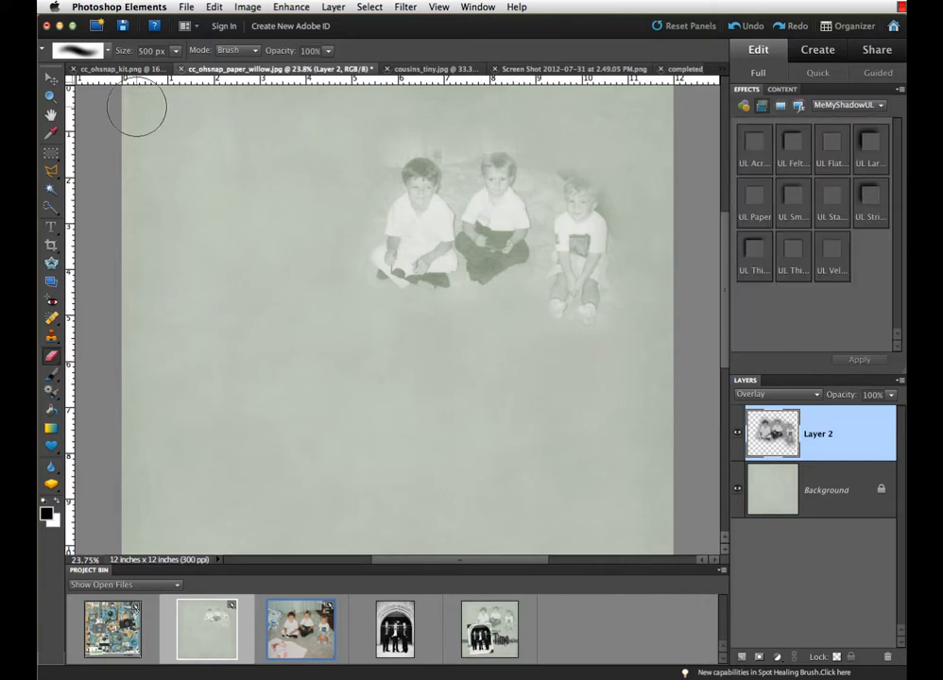
# Enlarge the faded photo of the three children to about 8 inches wide and shift it up and left on the paper.
pyautogui.click(51, 79)
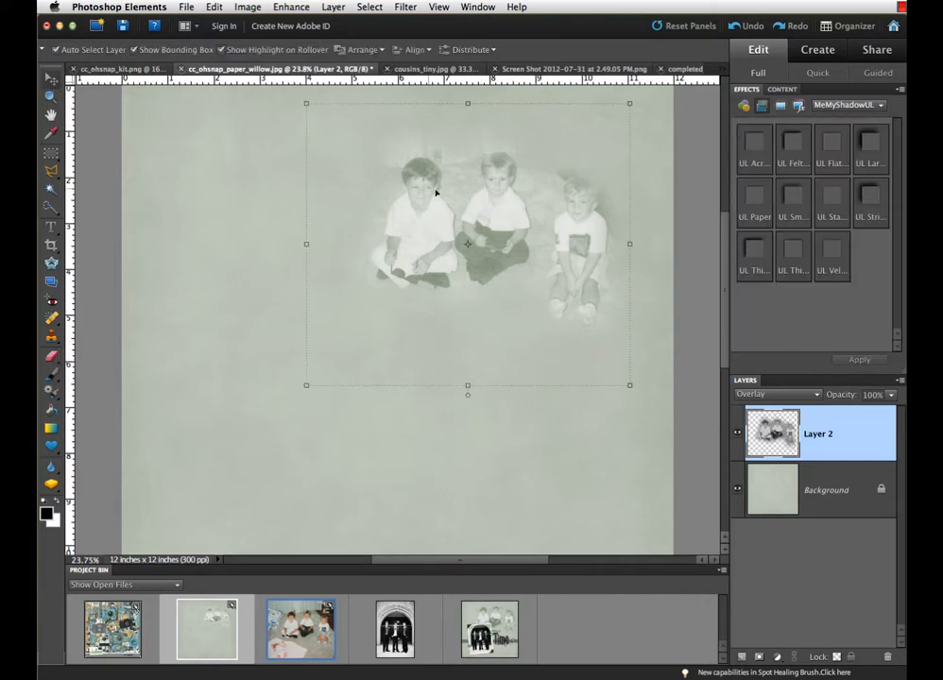
pyautogui.moveTo(507, 216); pyautogui.dragTo(488, 204)
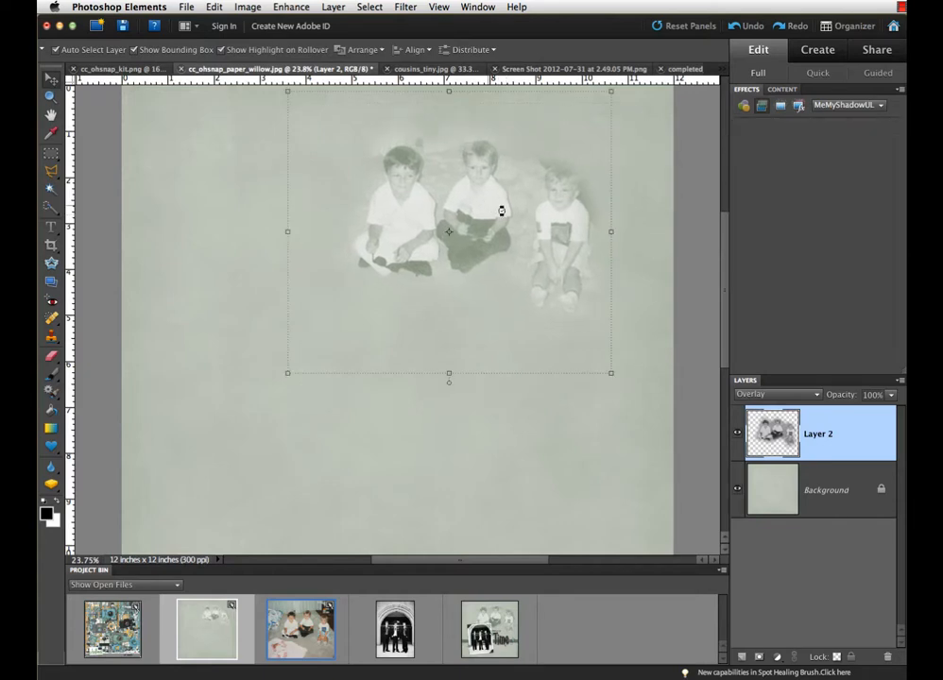
pyautogui.moveTo(609, 373); pyautogui.dragTo(659, 421)
pyautogui.press('Return')
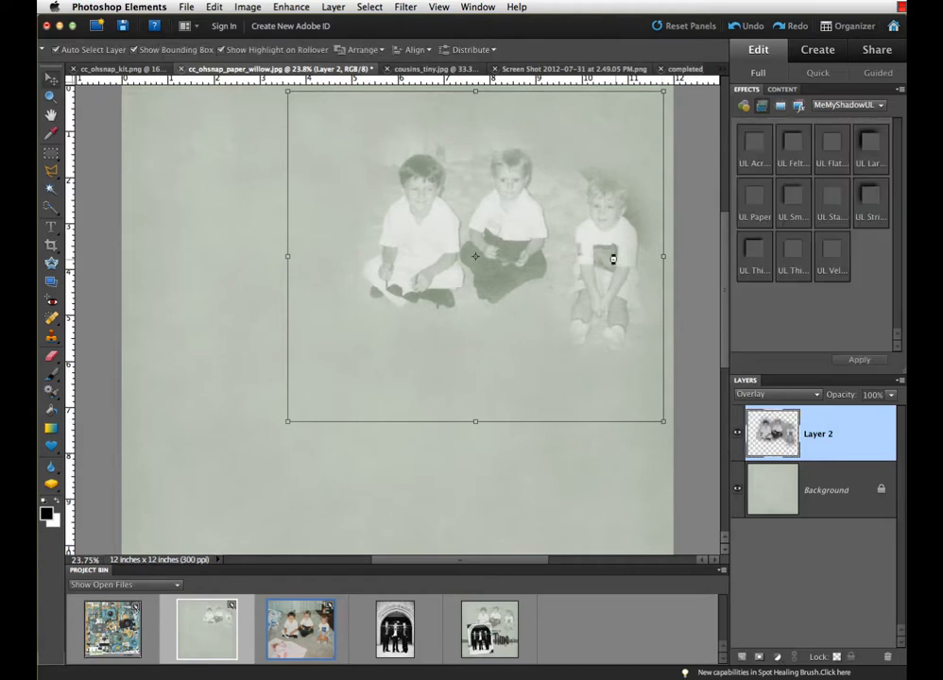
pyautogui.moveTo(617, 250); pyautogui.dragTo(598, 238)
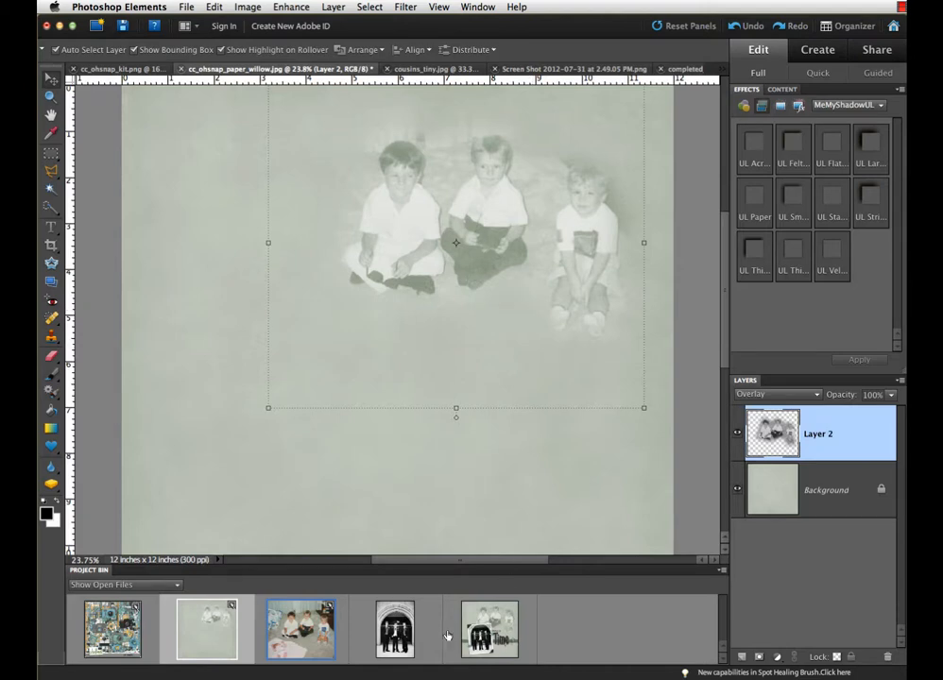
# View the black-and-white photo of the three men in suits and the finished layout completed_time.psd.
pyautogui.click(395, 628)
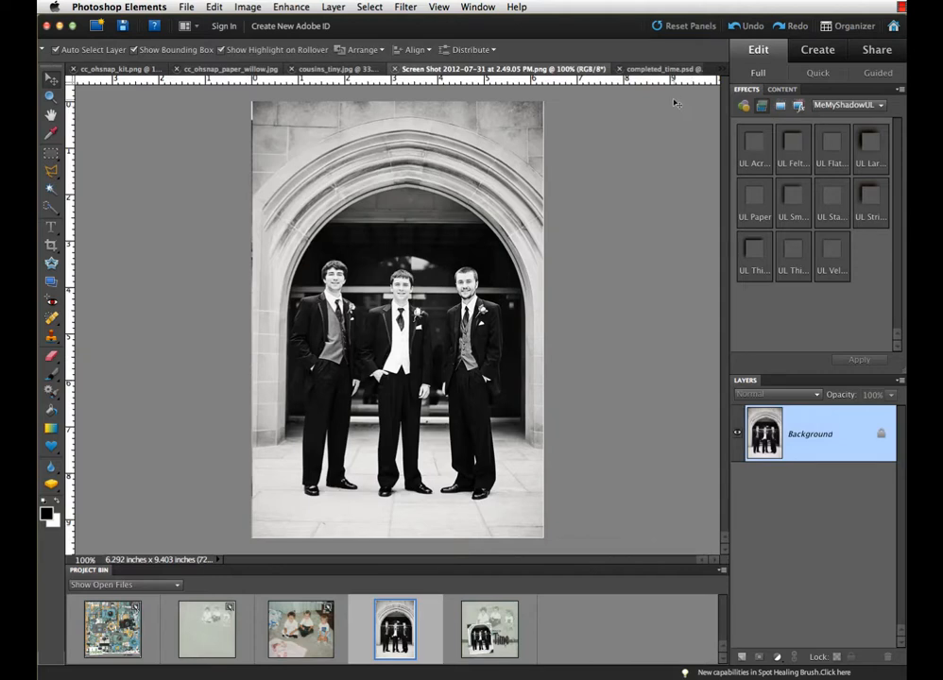
pyautogui.click(654, 70)
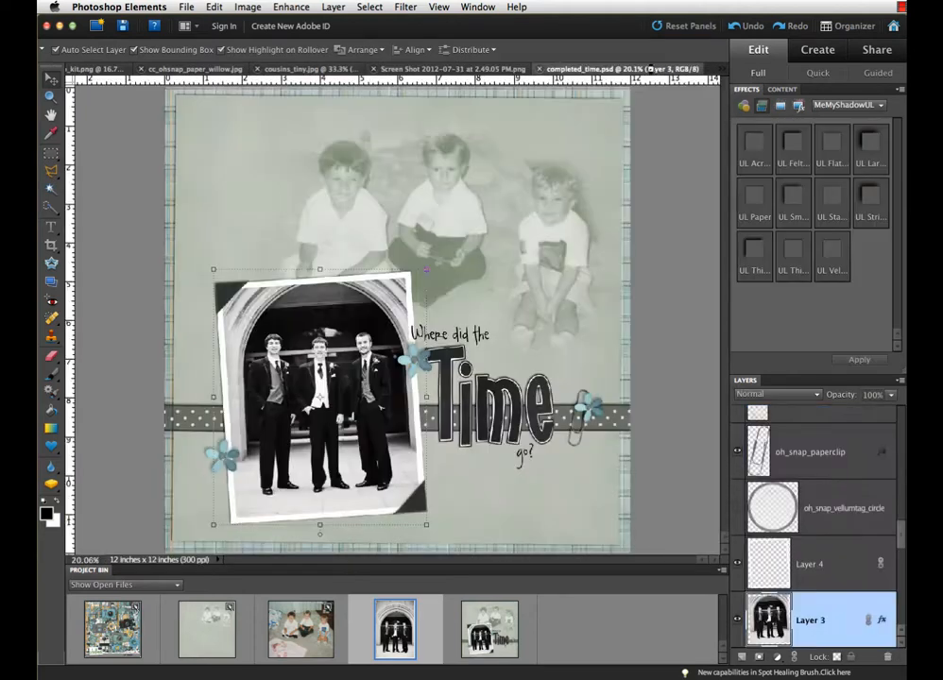